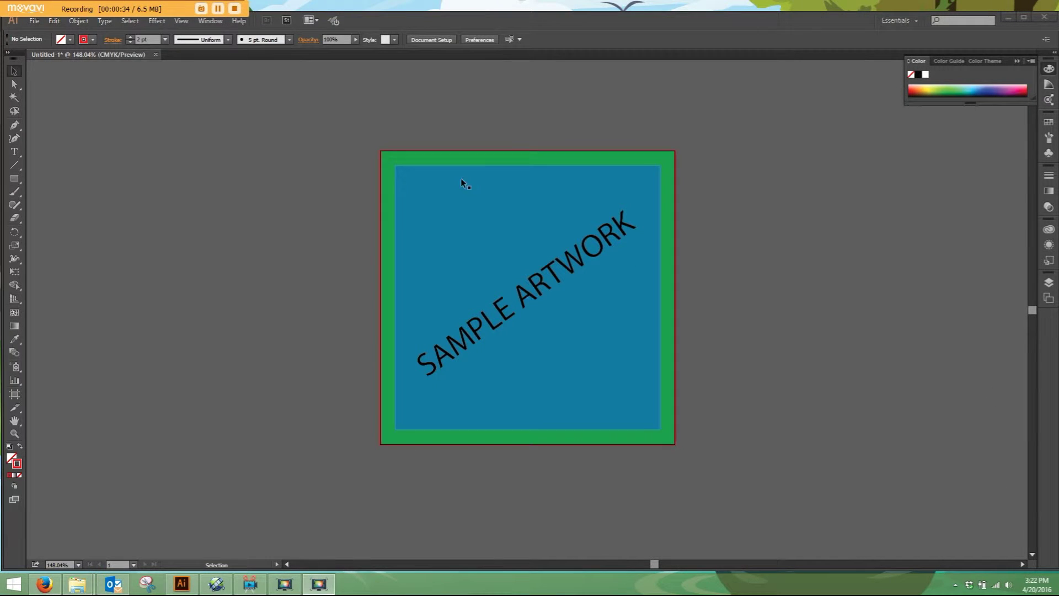
Step: Resize the artboard to 5.1 in wide by 5.1 in high and leave artboard editing
left_click(355, 200)
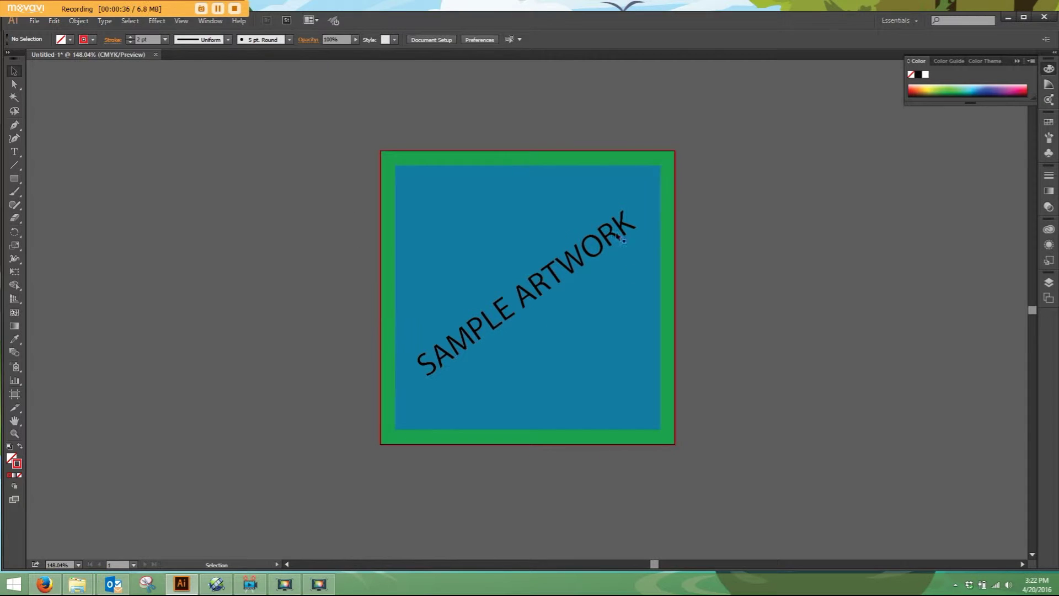
key("shift")
key("shift+o")
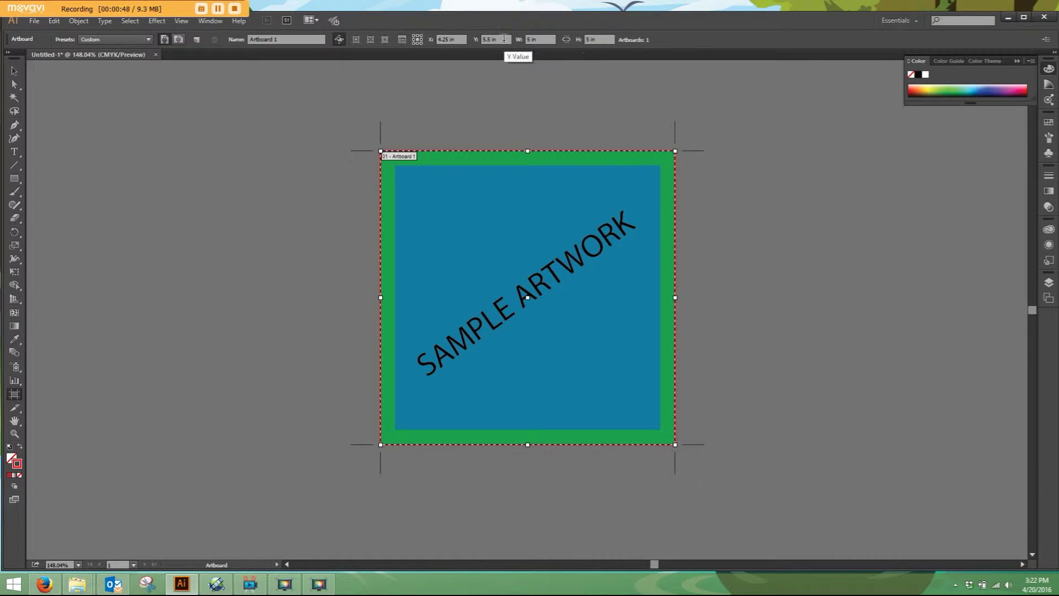
left_click(544, 39)
left_click(212, 7)
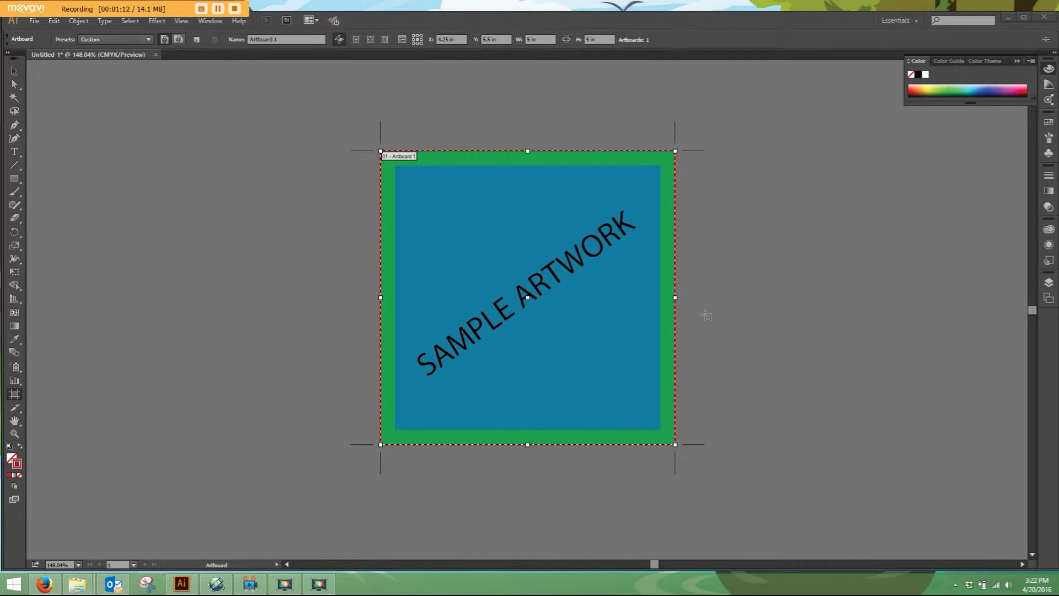
left_click(542, 42)
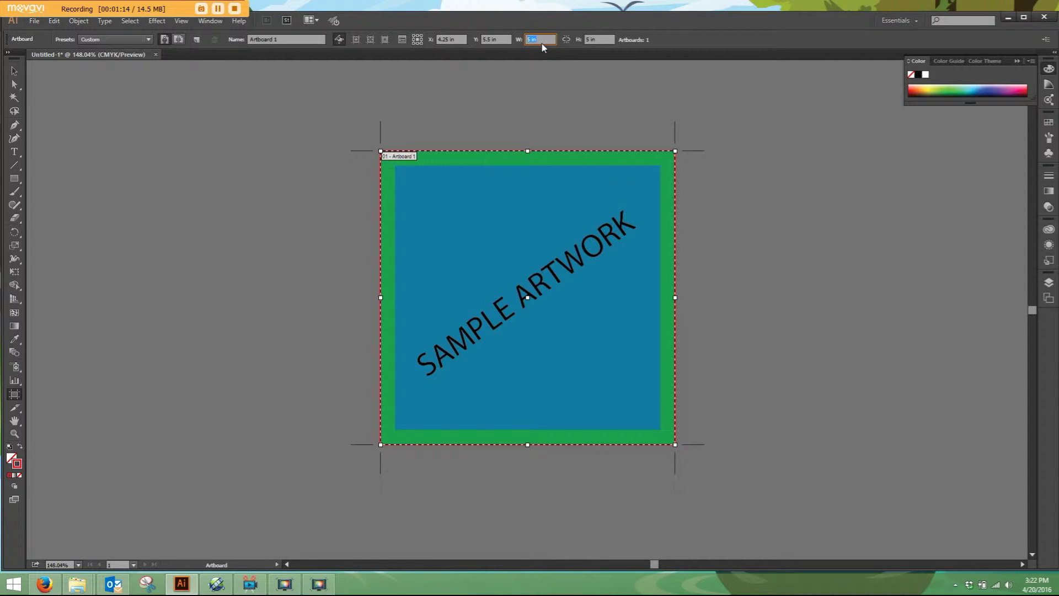
type("5.1")
key("Tab")
type("5.1")
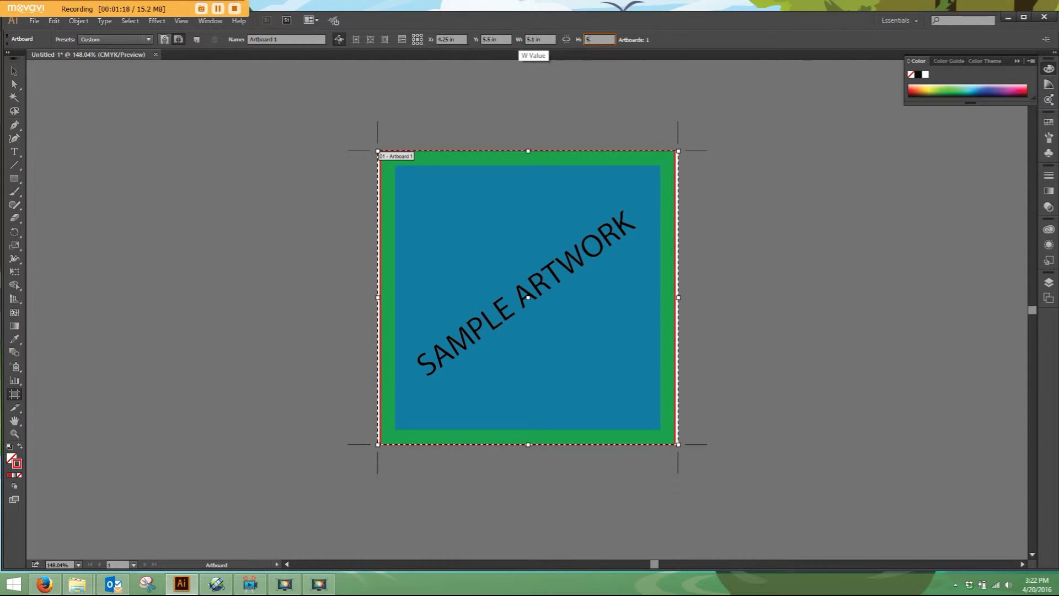
key("Return")
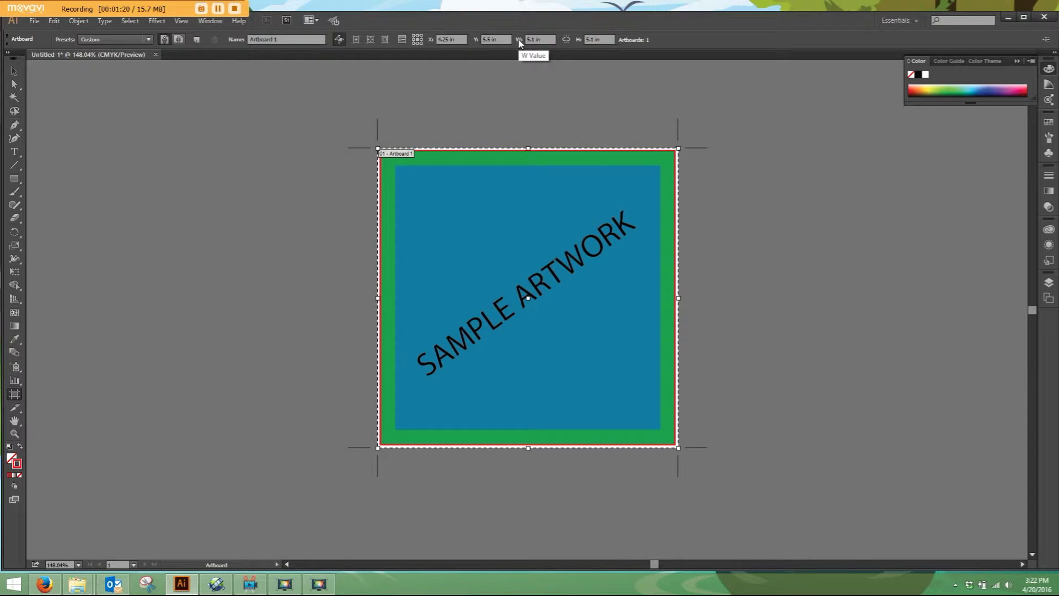
left_click(15, 68)
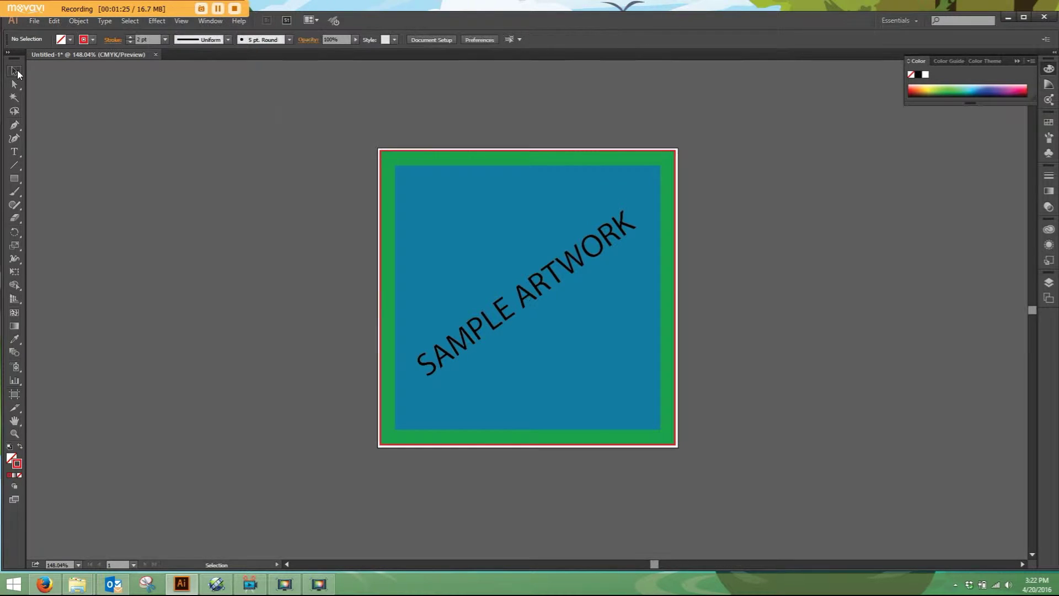
Step: Set the green background rectangle's width and height to 5.1 in each
left_click(442, 158)
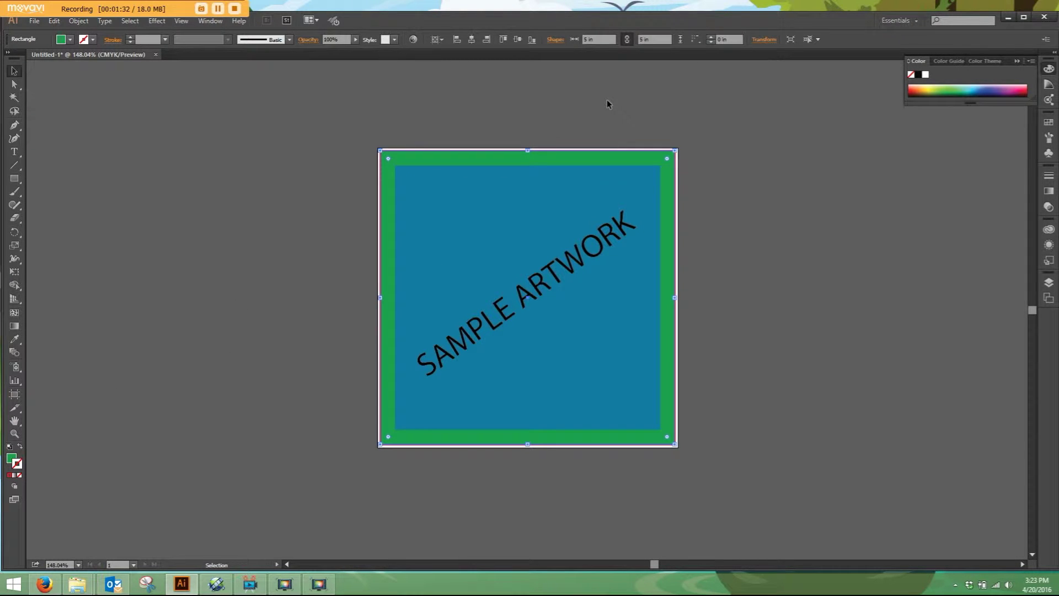
left_click(579, 41)
type("5.1")
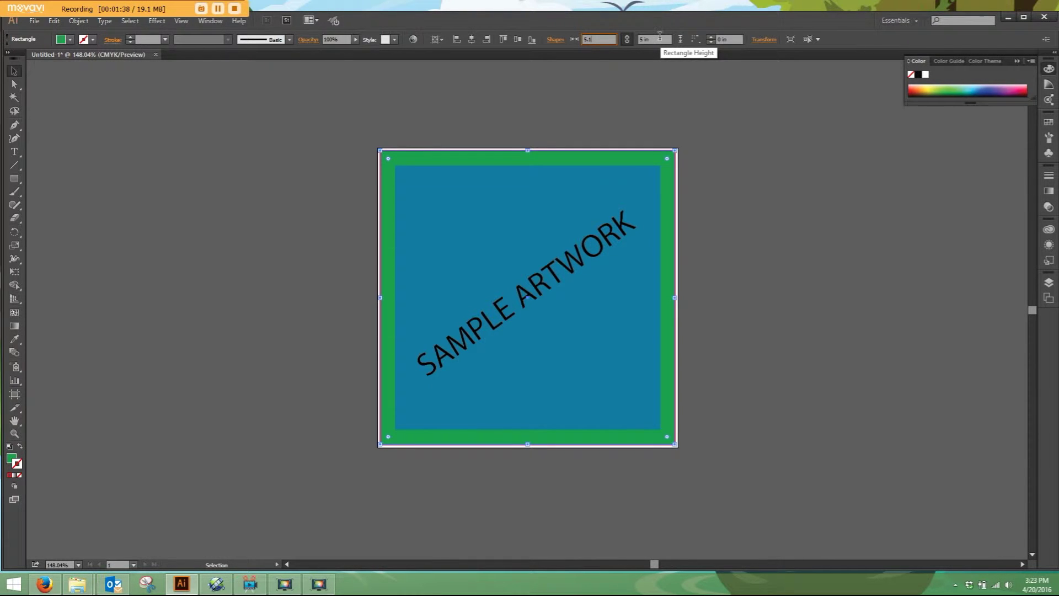
key("Tab")
type("5.1")
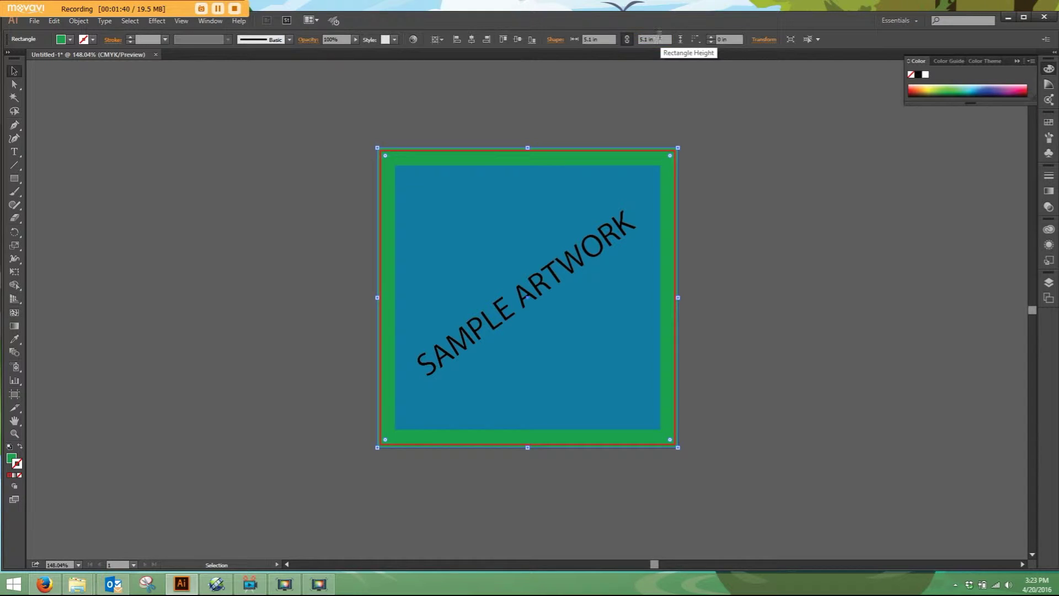
key("Return")
Step: Delete the red outline rectangle around the sample artwork
left_click(110, 97)
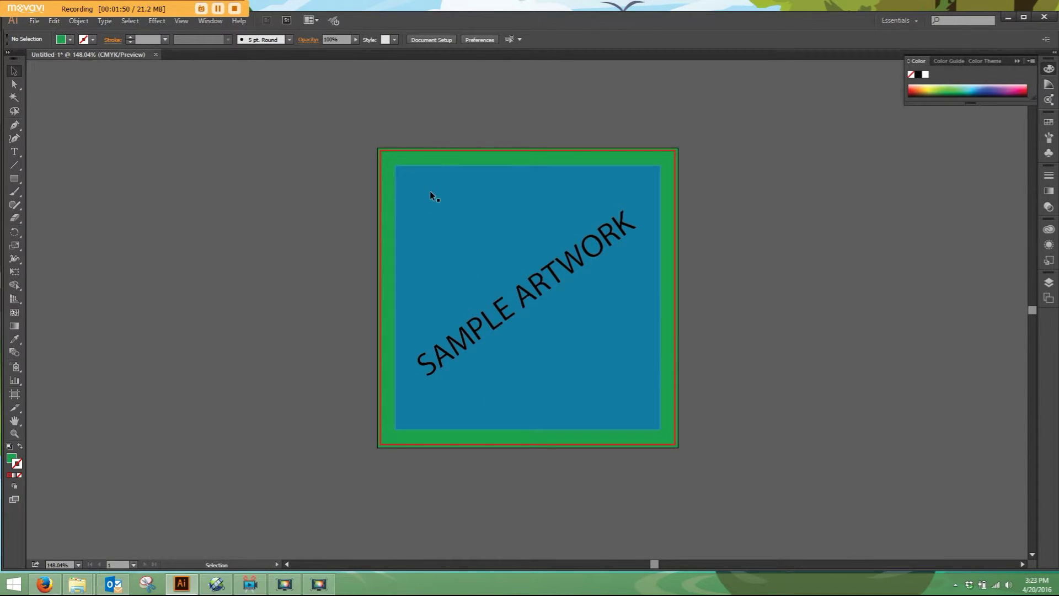
left_click(402, 150)
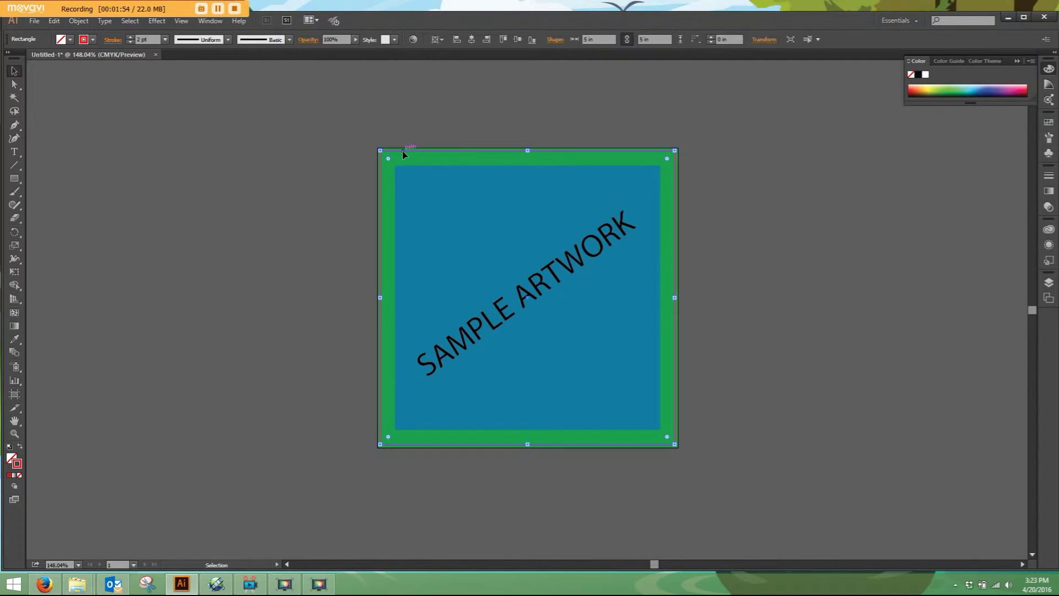
key("ctrl+shift+a")
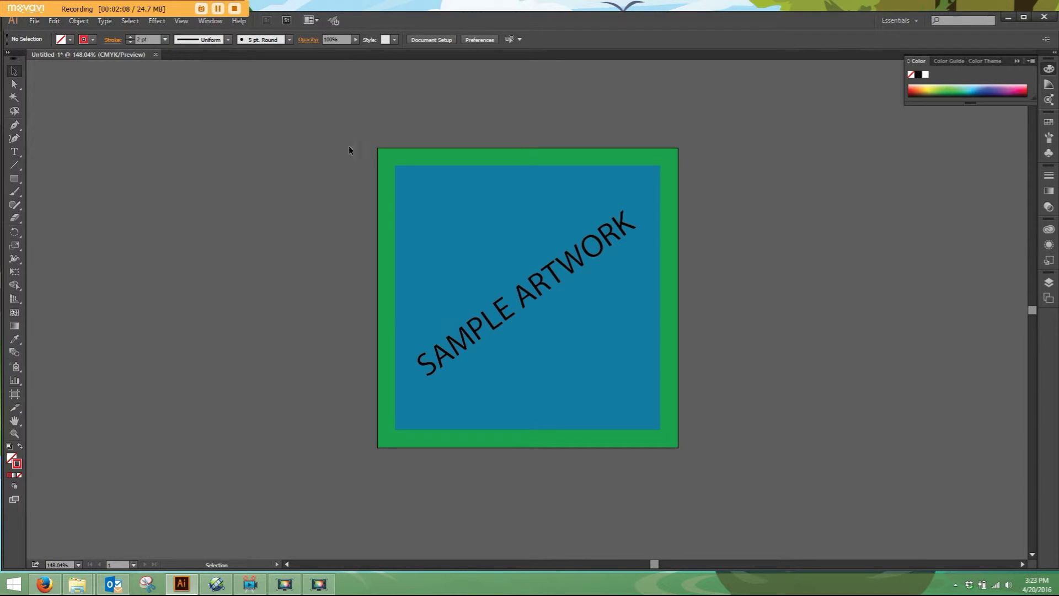
Step: Create a new document of 5 × 5 in with a 0.05 in bleed on all sides
left_click(34, 25)
left_click(110, 33)
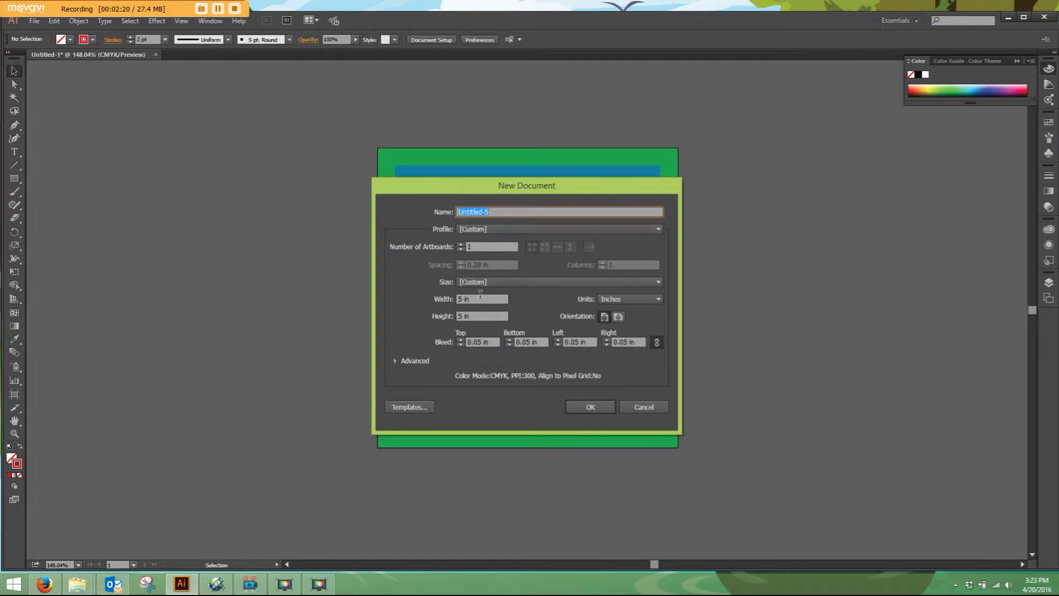
left_click(434, 299)
key("Tab")
key("Tab")
type("0")
key("Tab")
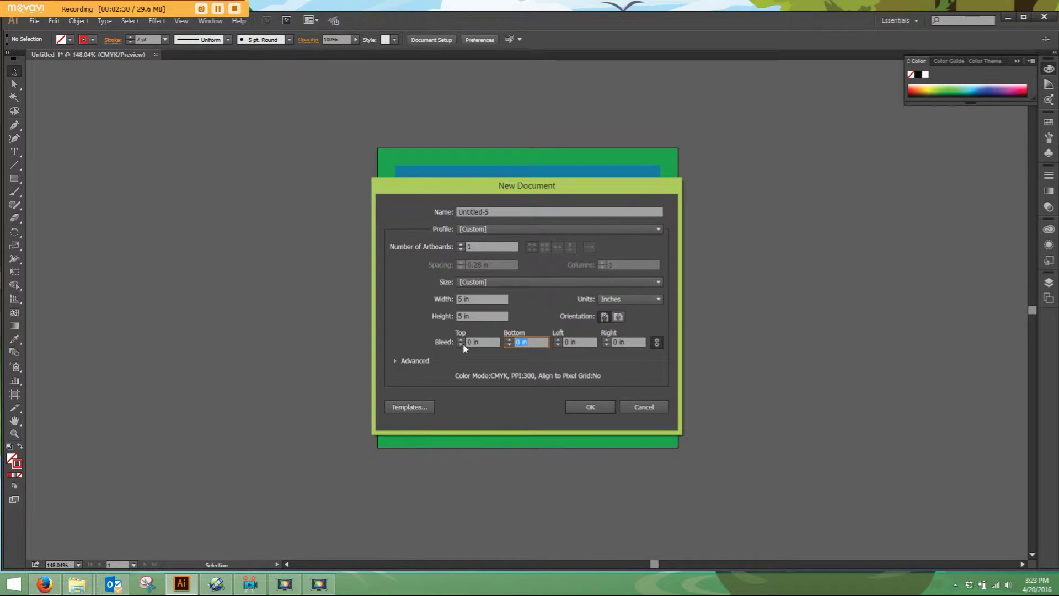
key("shift+Tab")
type(".05")
key("Tab")
left_click(577, 403)
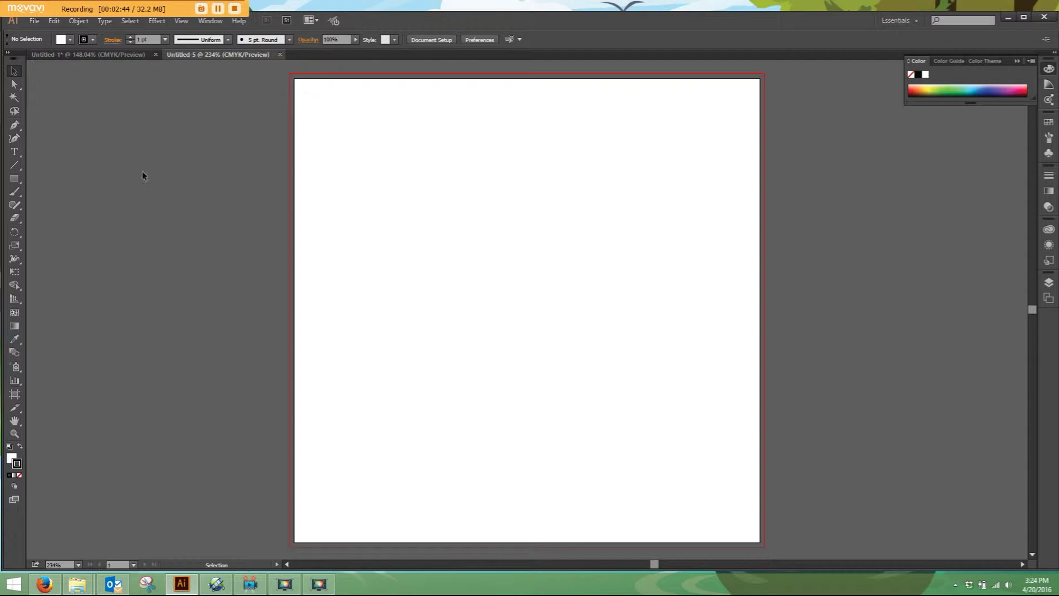
Step: Create a 5 × 5 in rectangle and fill it with bright green (#00FF4E)
left_click(17, 178)
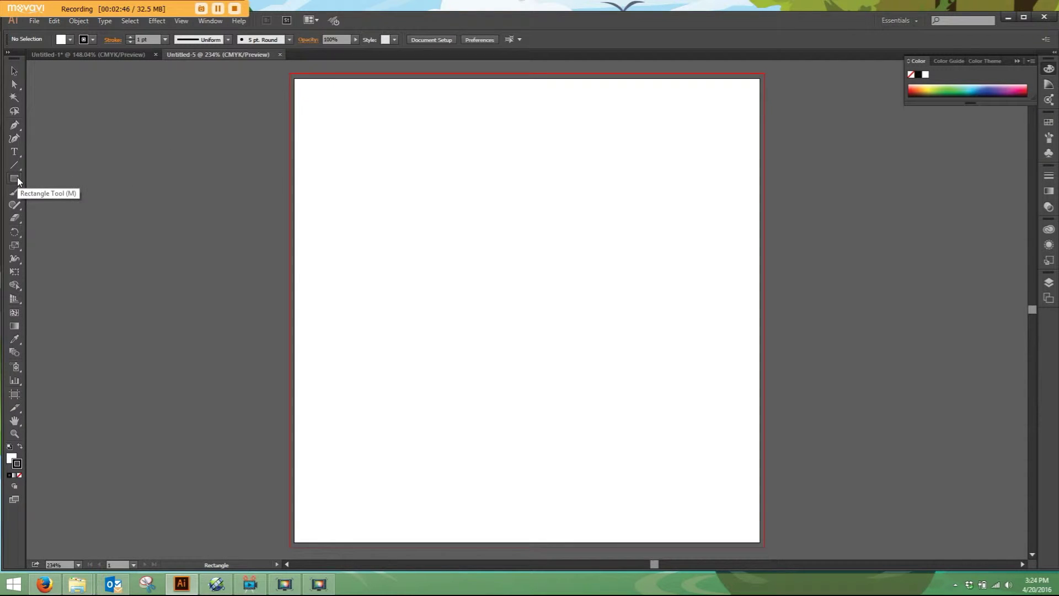
left_click(102, 180)
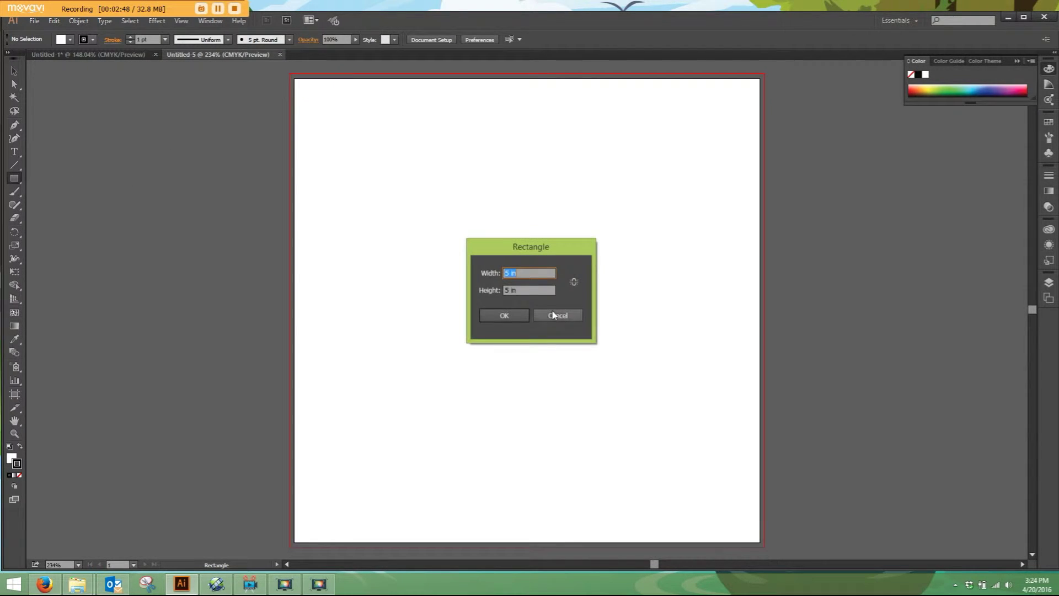
left_click(504, 315)
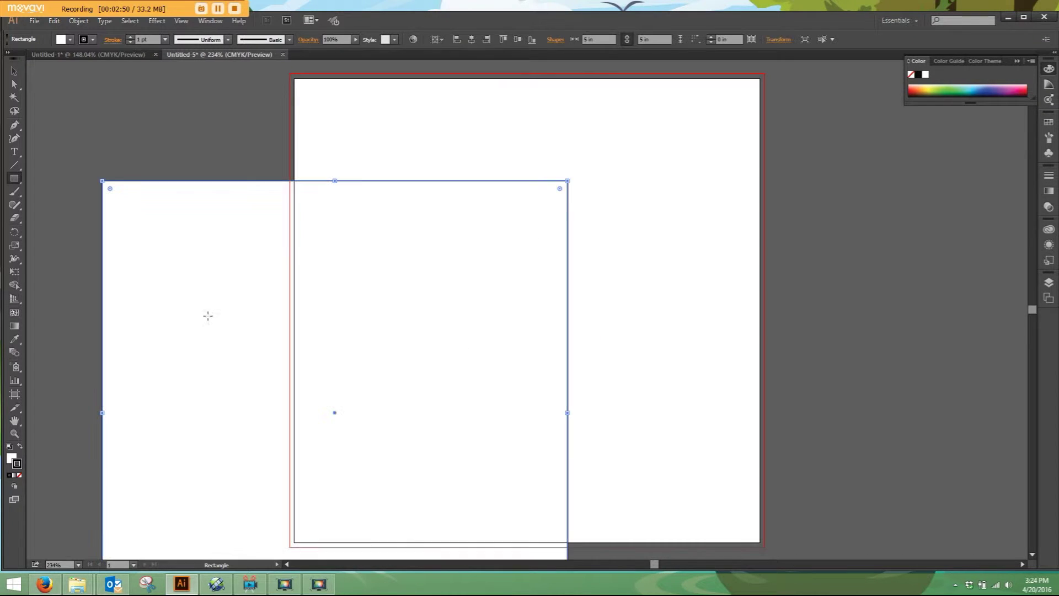
double_click(11, 460)
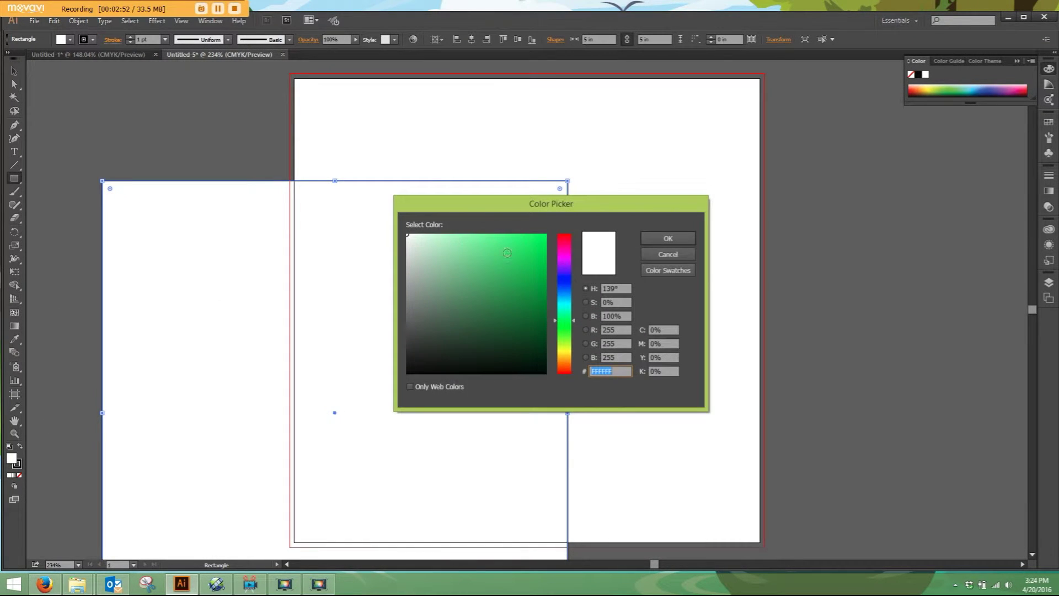
left_click(545, 235)
left_click(668, 237)
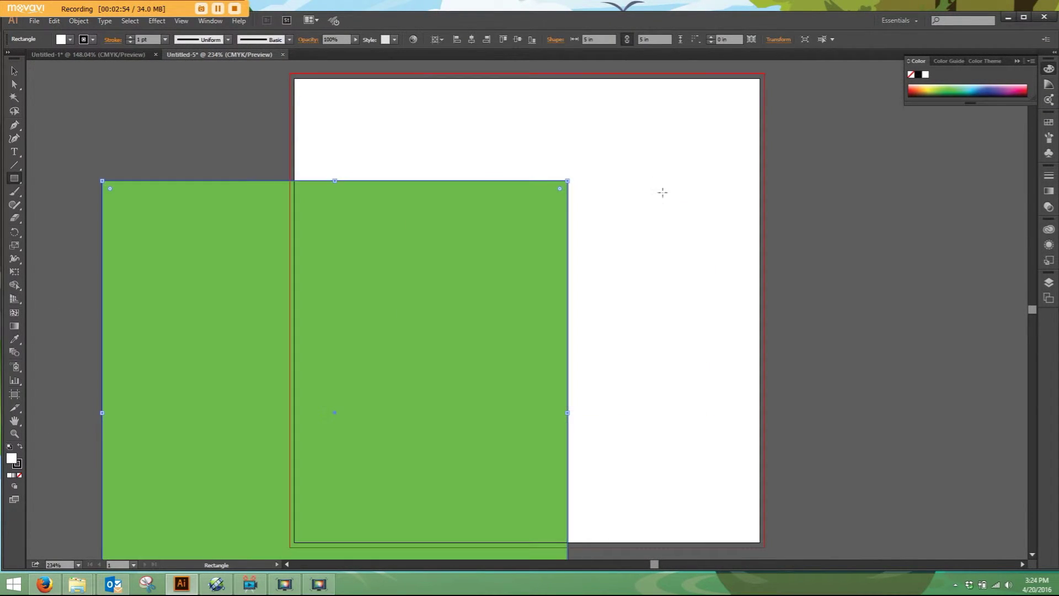
Step: Centre the green rectangle on the artboard and enlarge it to 5.1 × 5.1 in to cover the bleed
left_click(472, 39)
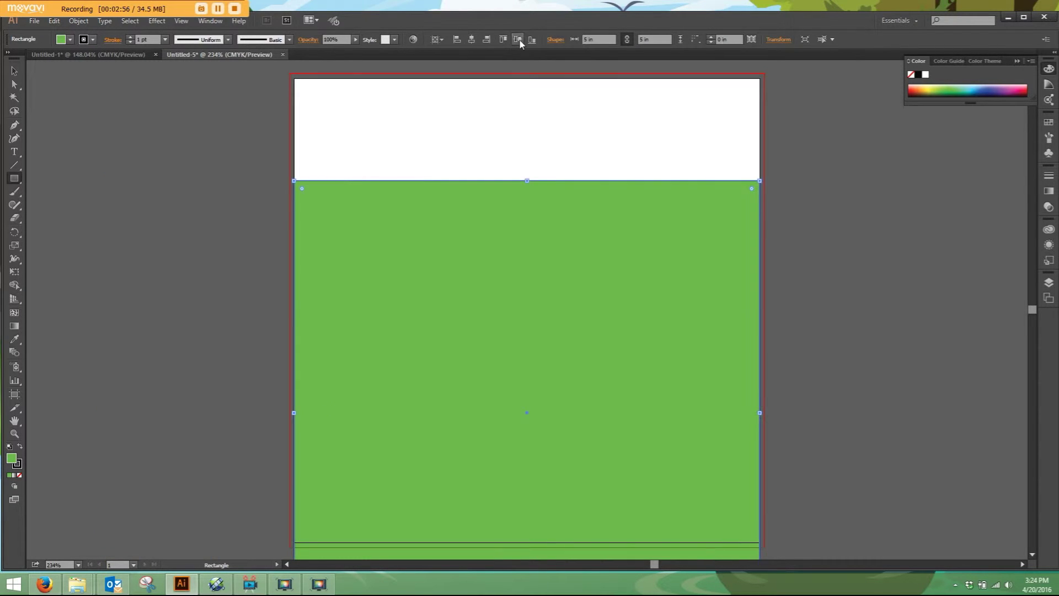
left_click(519, 40)
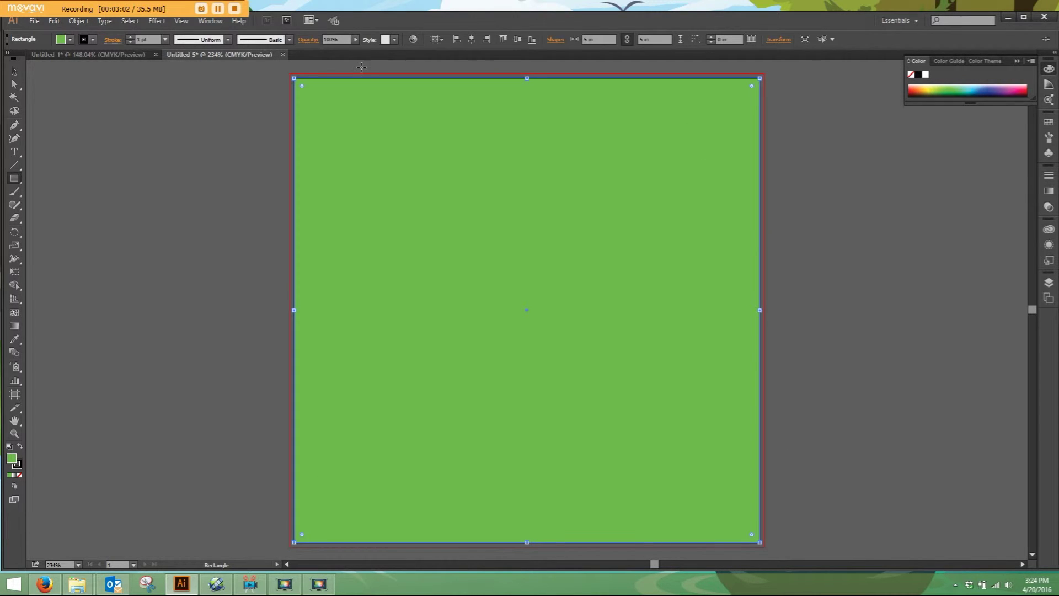
left_click(602, 39)
key("BackSpace")
key("BackSpace")
key("BackSpace")
type(".1")
key("Tab")
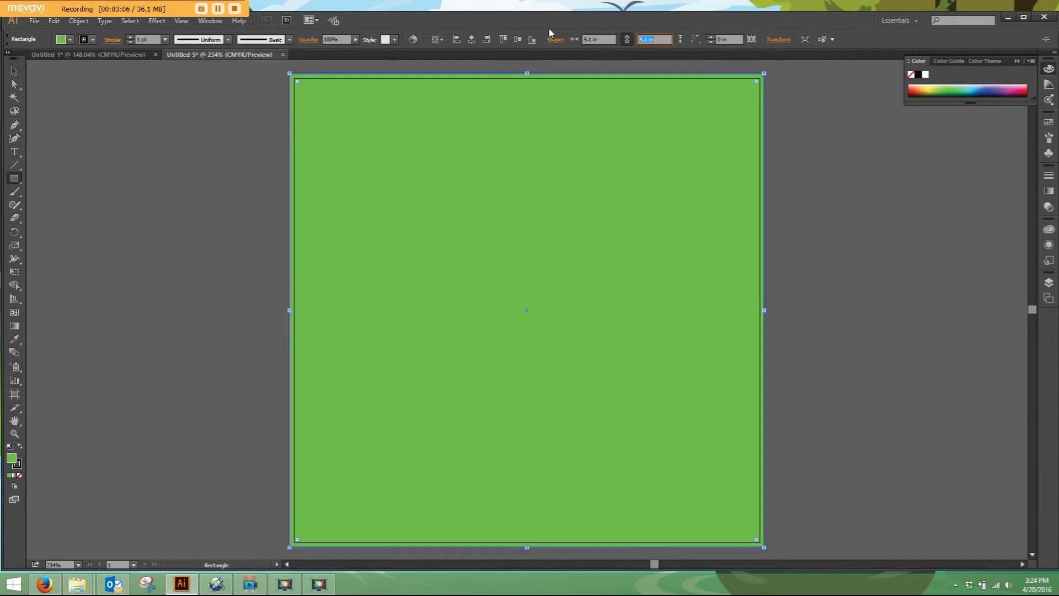
left_click(14, 70)
left_click(265, 89)
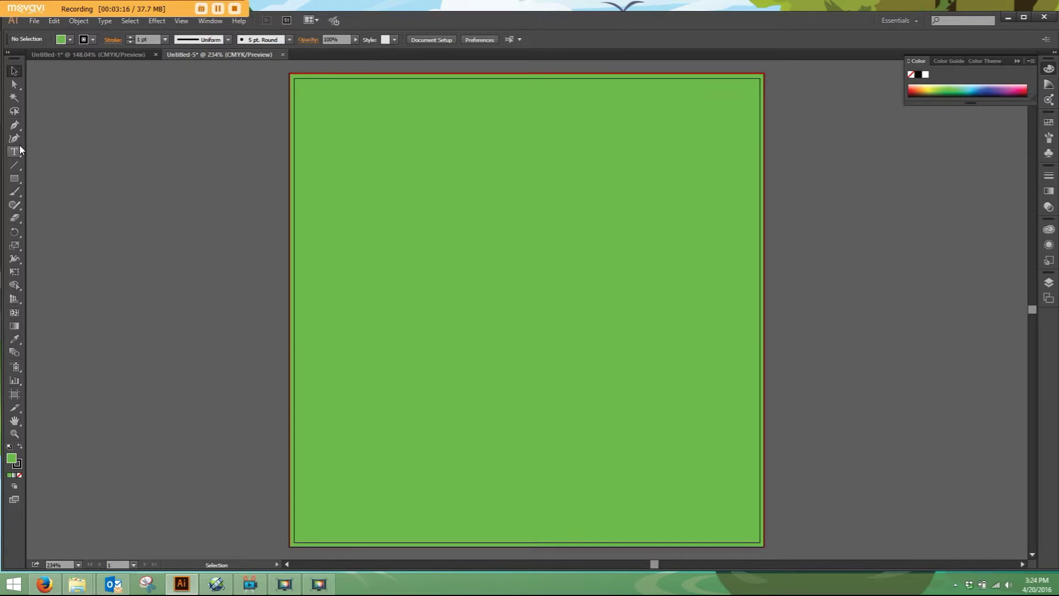
Step: Create a second rectangle measuring 4.75 × 4.75 in
left_click(15, 178)
left_click(176, 149)
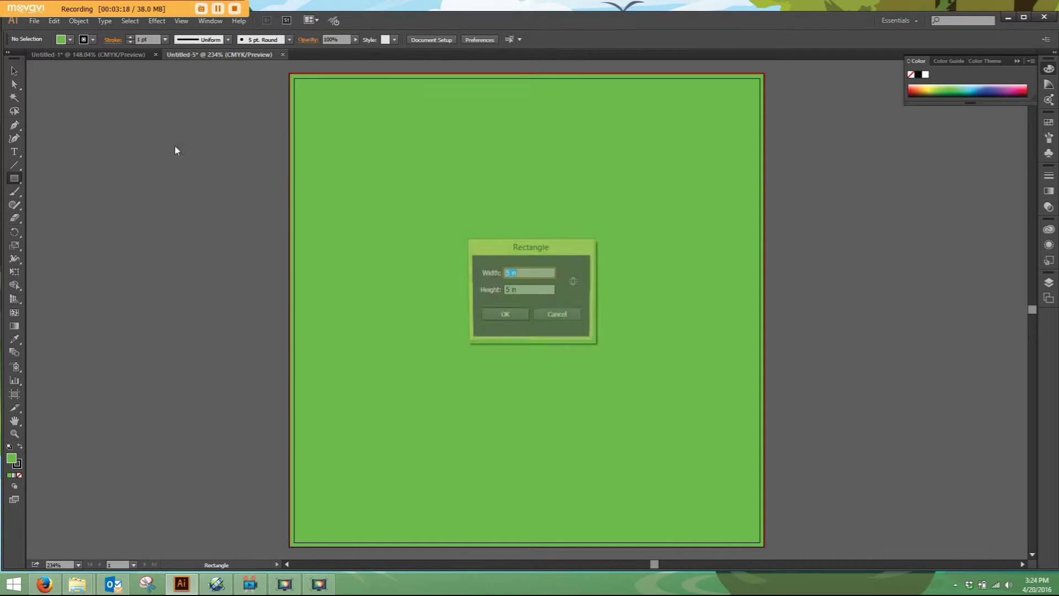
type("4.75")
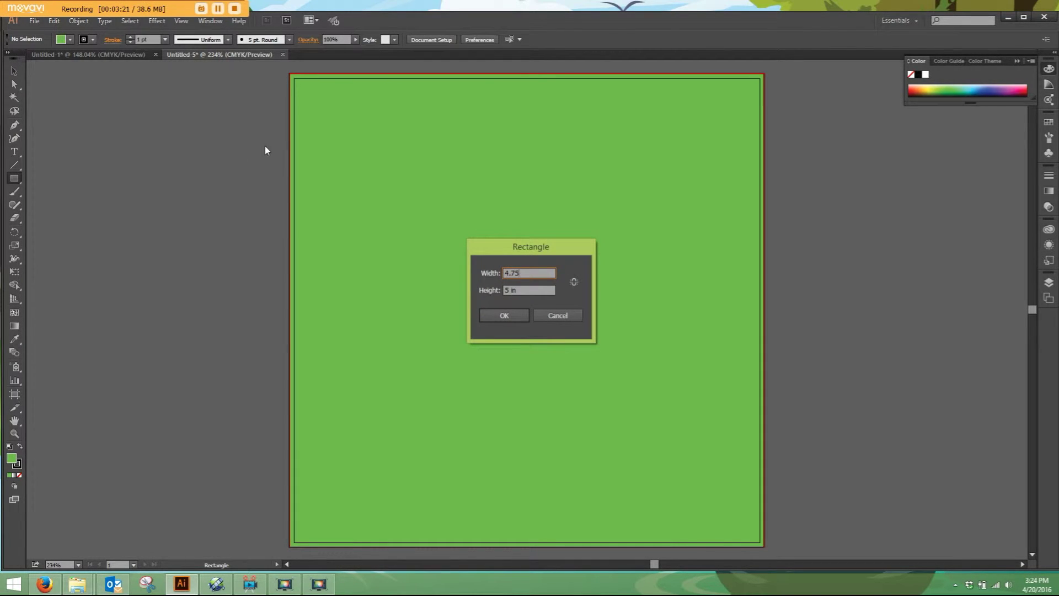
key("Tab")
type("4.75")
key("Return")
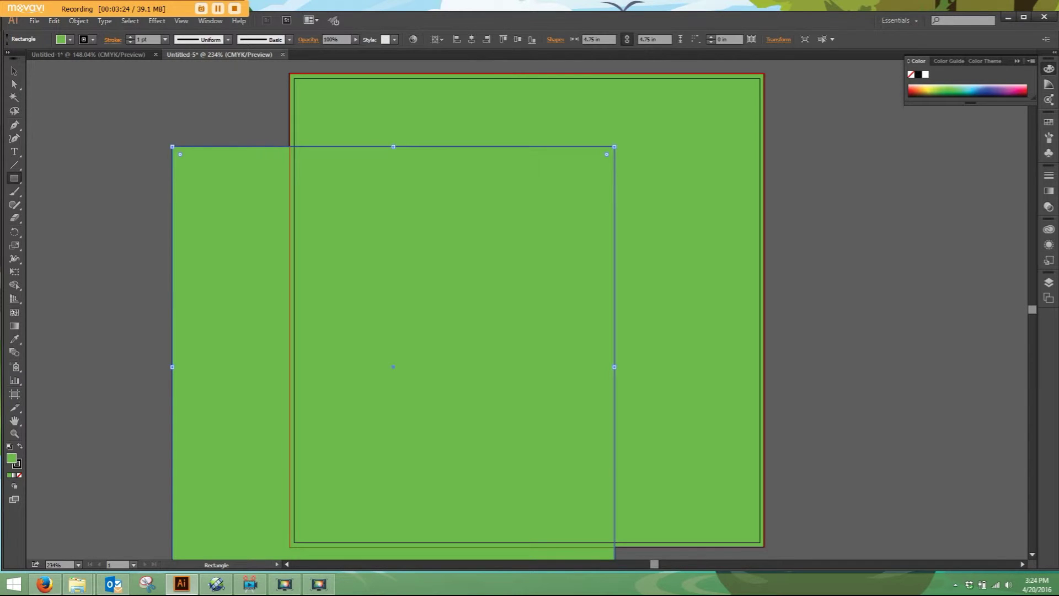
Step: Fill the 4.75 in rectangle with white (#FFFFFF) and centre it on the artboard both horizontally and vertically
double_click(11, 459)
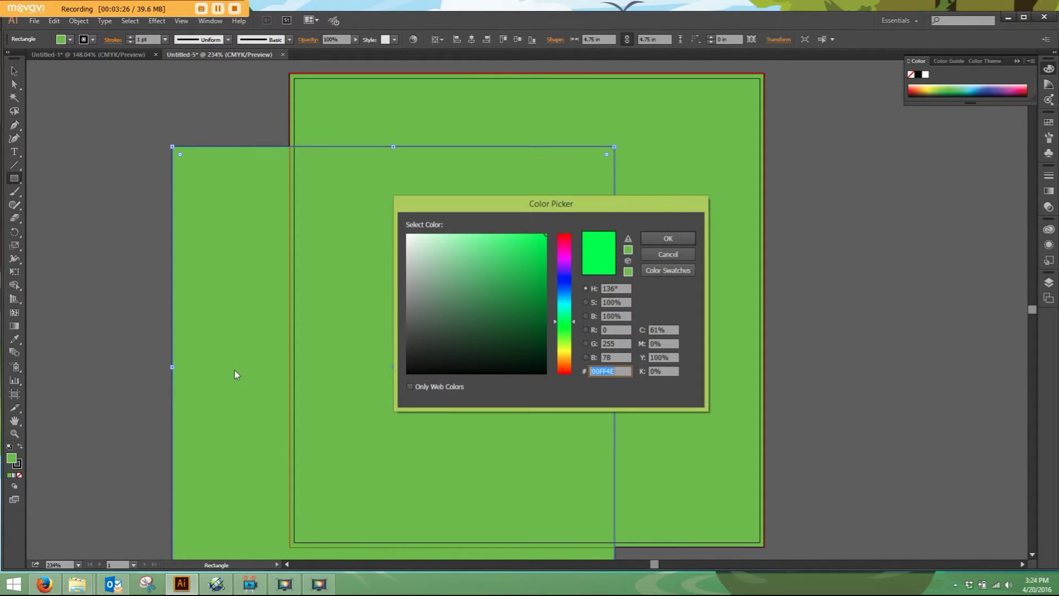
left_click_drag(428, 232, 406, 234)
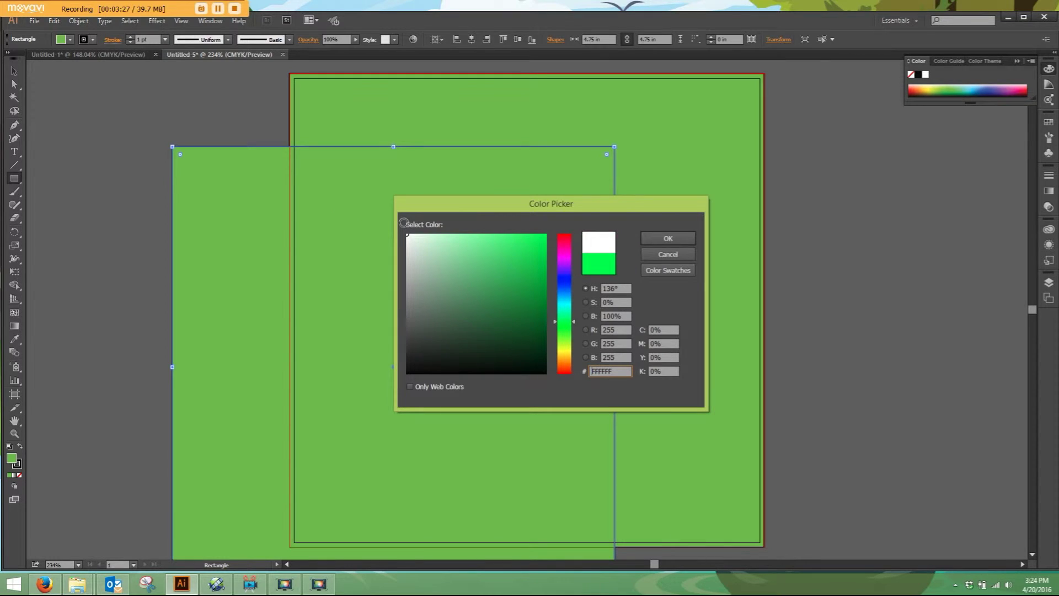
left_click(668, 238)
left_click(471, 39)
left_click(518, 39)
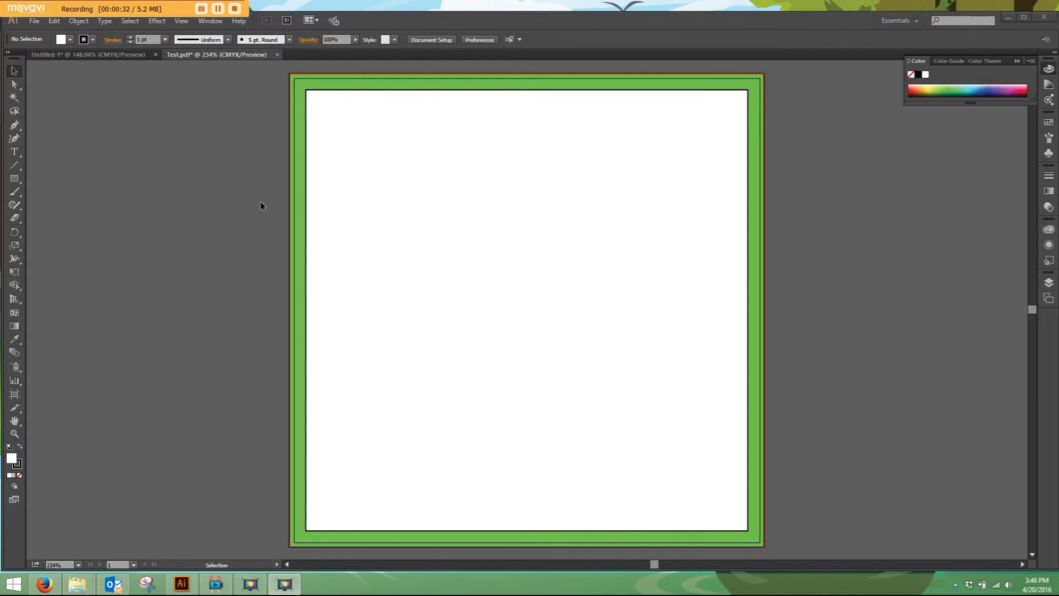
Step: Save the artwork as an Adobe PDF named Test in New folder, replacing the existing file
left_click(33, 22)
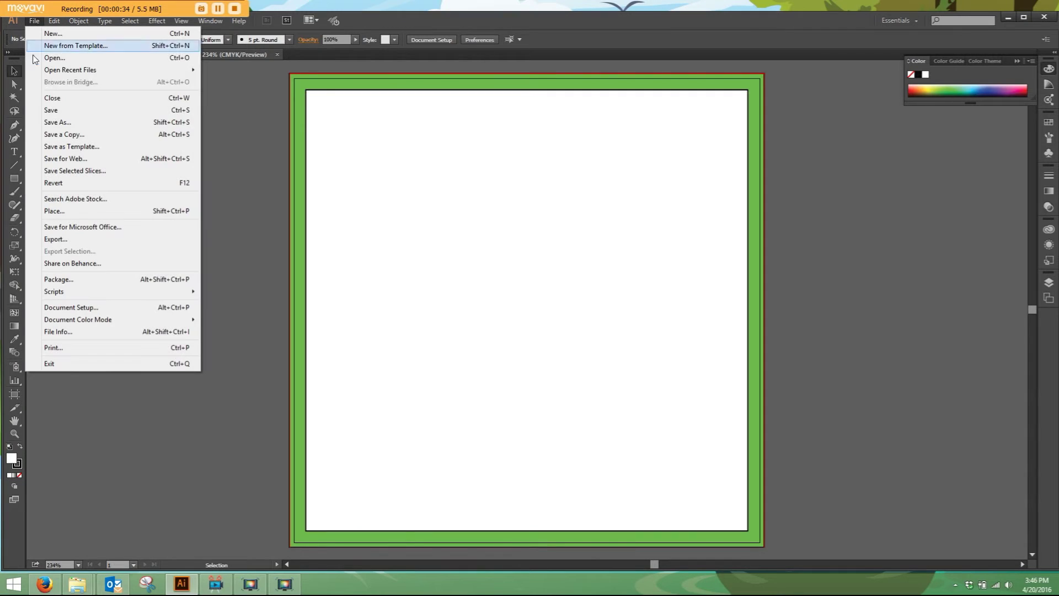
left_click(48, 123)
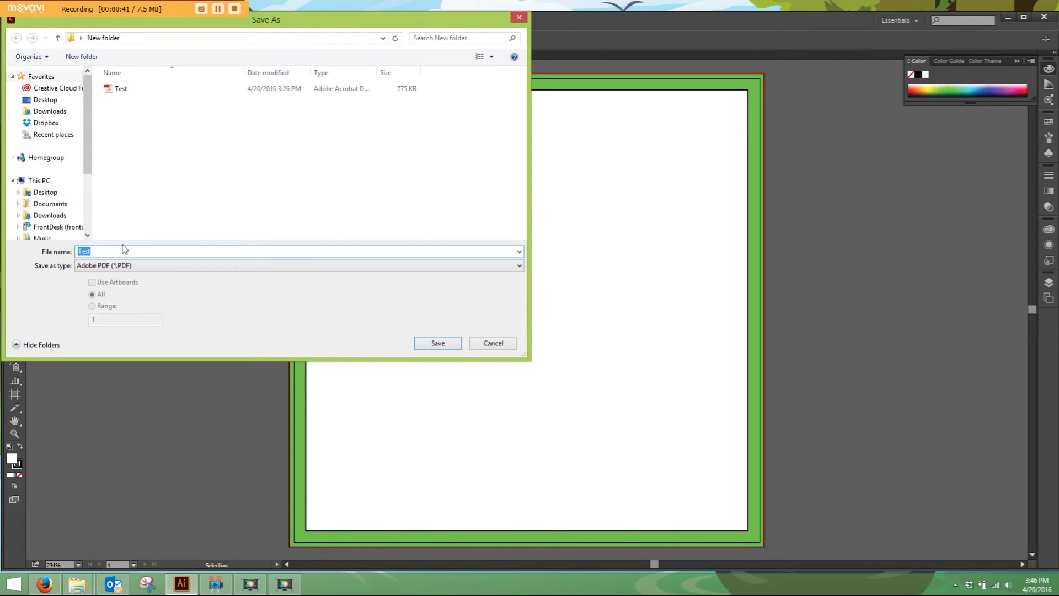
left_click(110, 267)
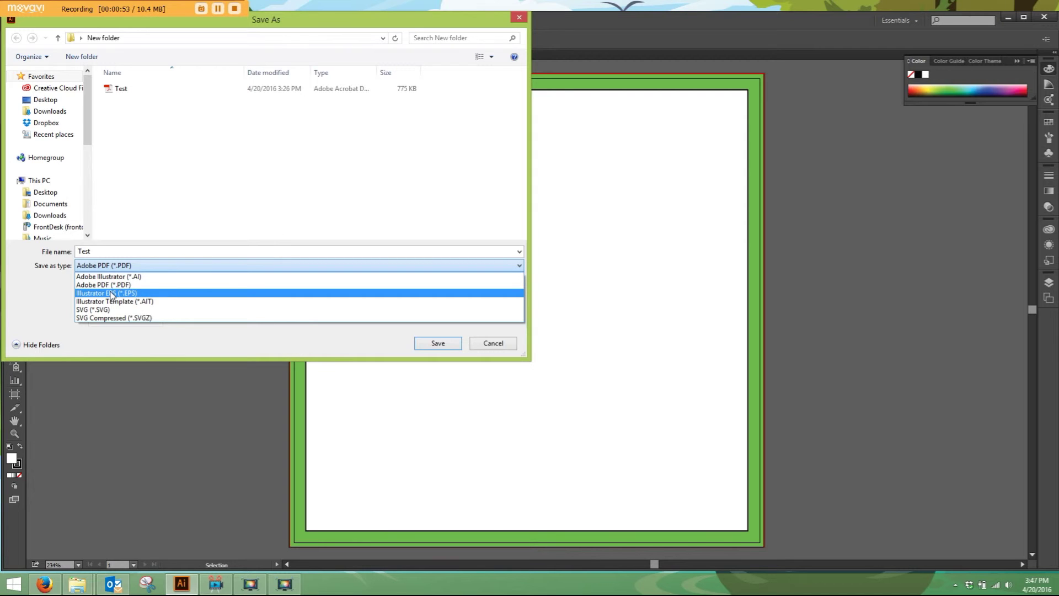
key("Escape")
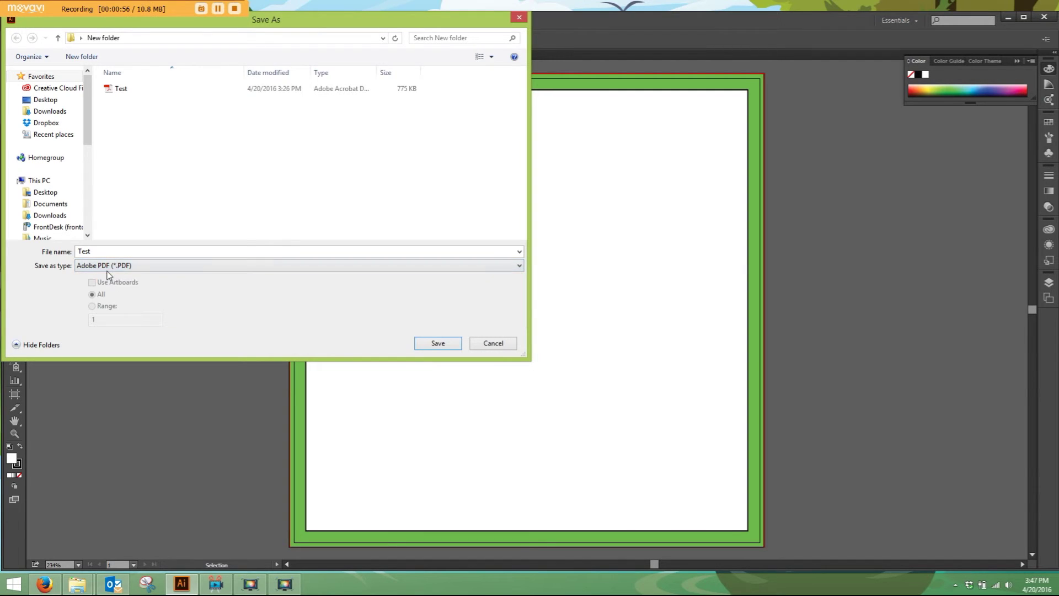
left_click(447, 344)
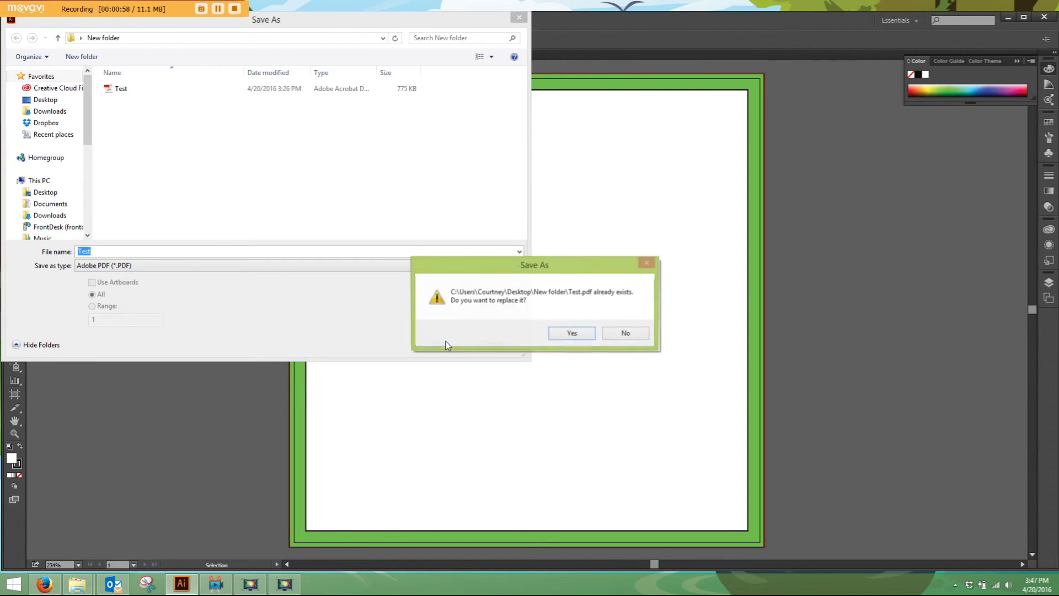
left_click(573, 333)
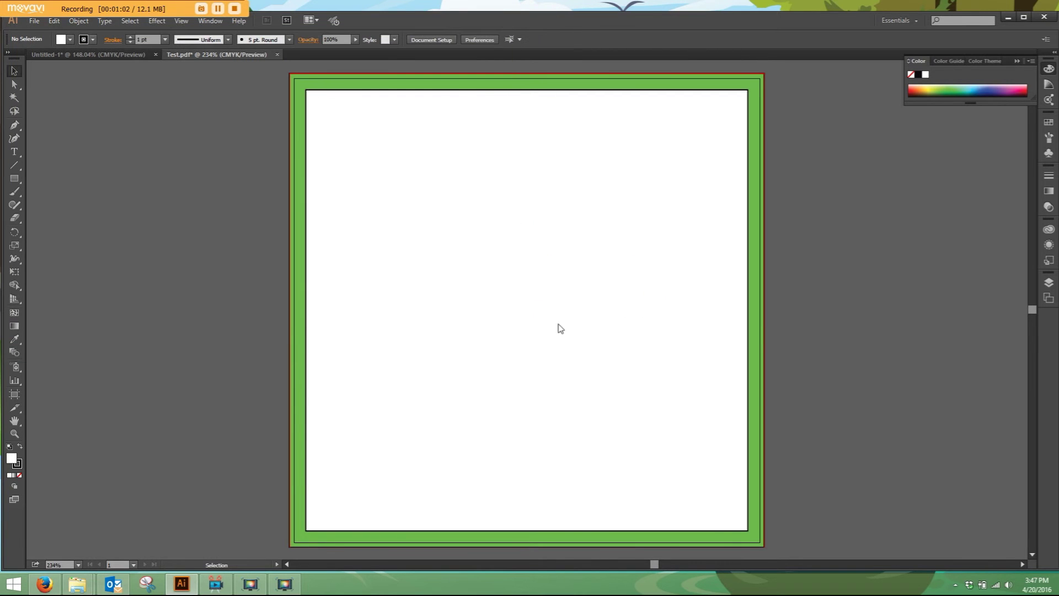
Step: Choose the [Press Quality] PDF preset, turn on Use Document Bleed Settings without printer's marks, and save the PDF
left_click_drag(418, 136, 143, 131)
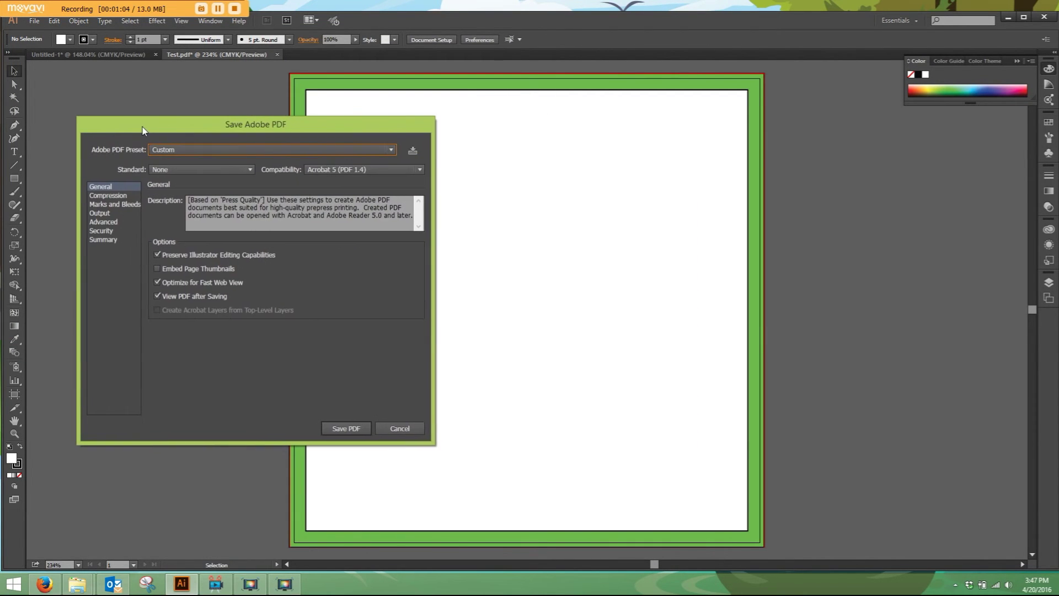
left_click(182, 148)
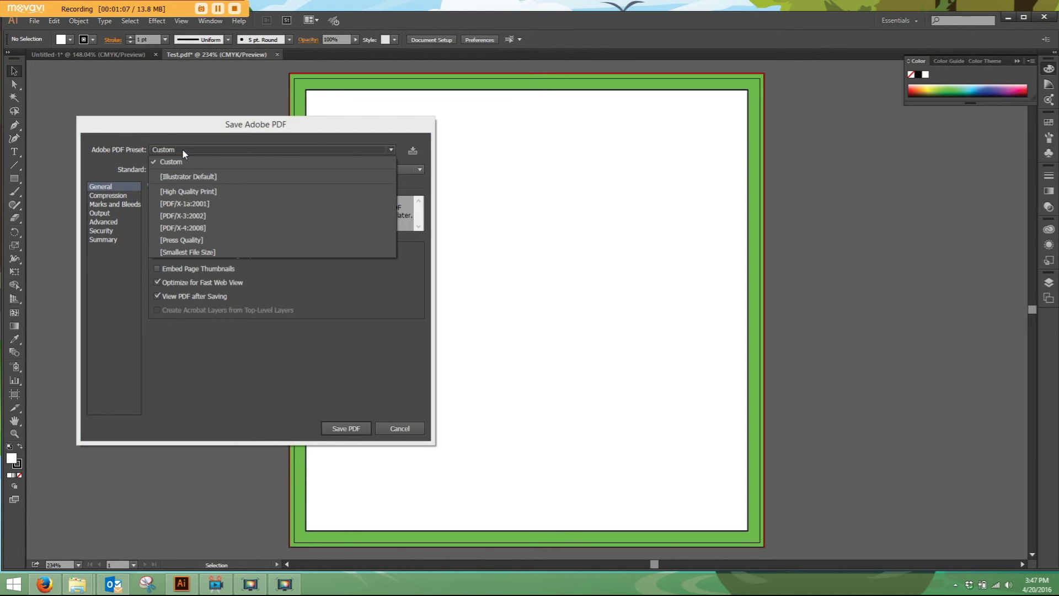
left_click(173, 243)
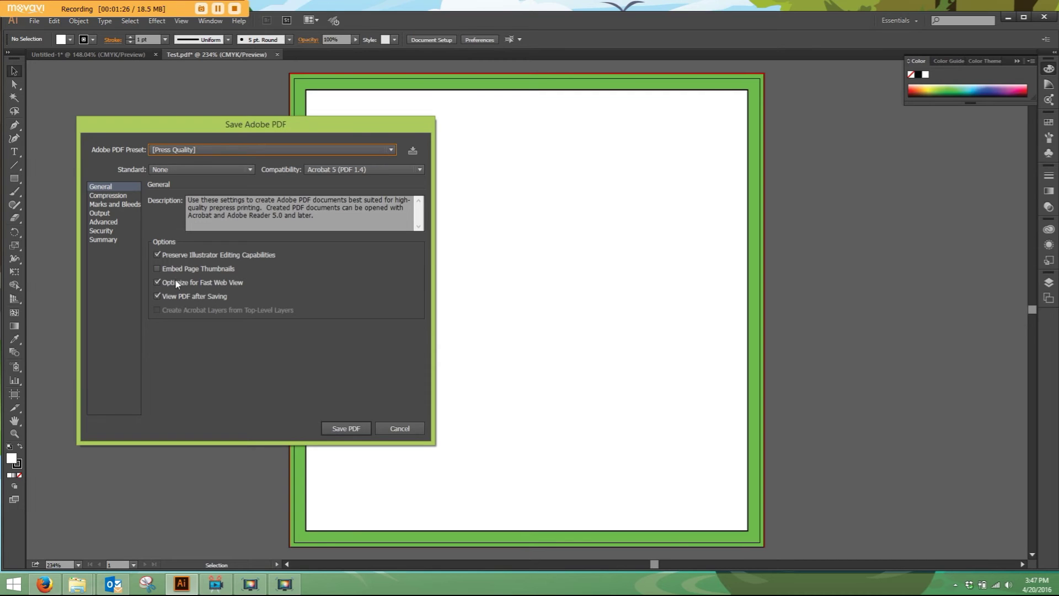
left_click(120, 205)
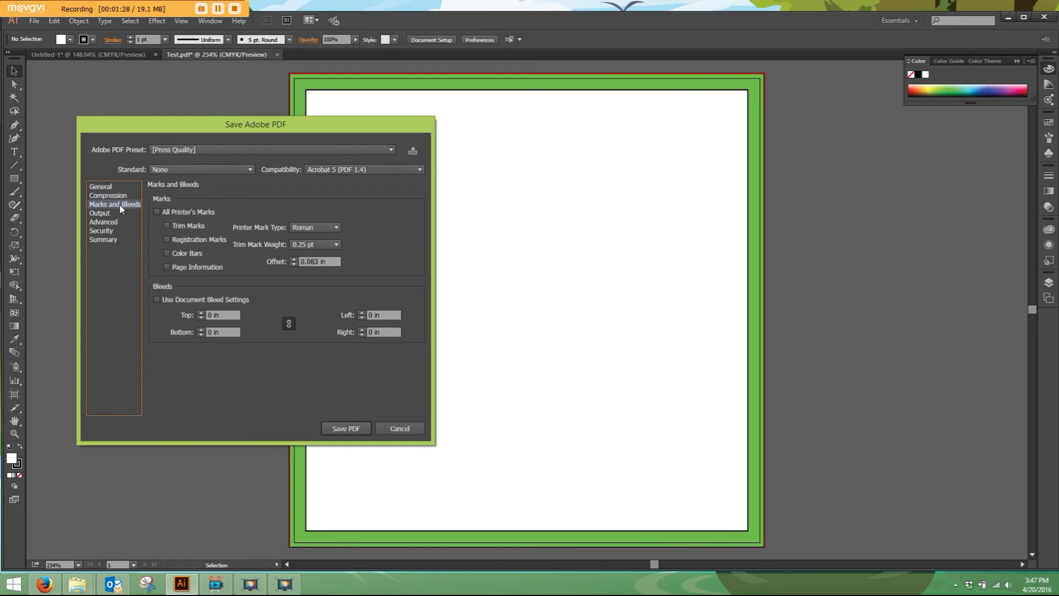
left_click(165, 285)
left_click(158, 300)
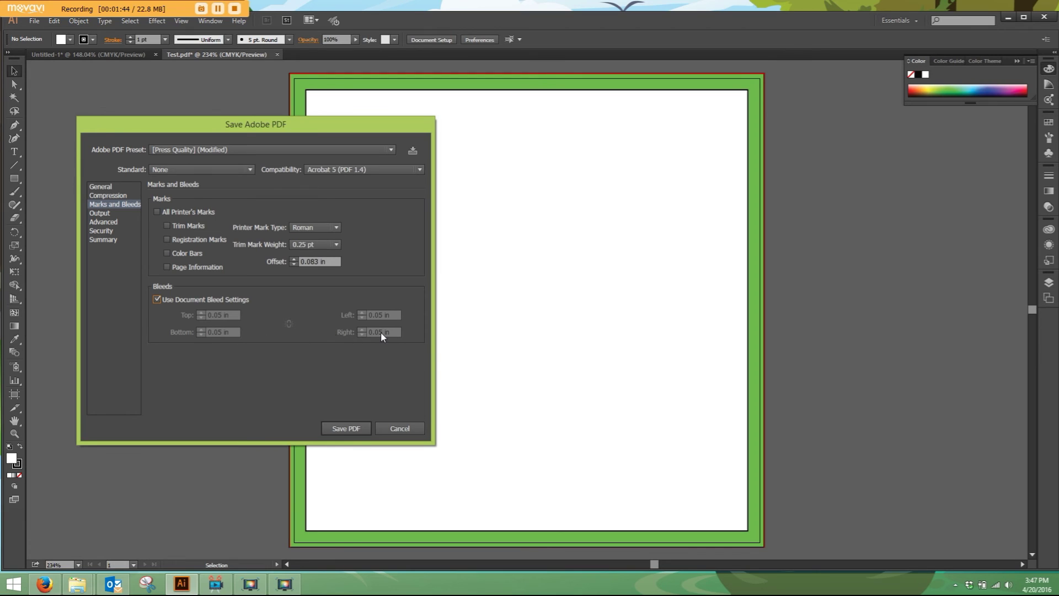
left_click(346, 429)
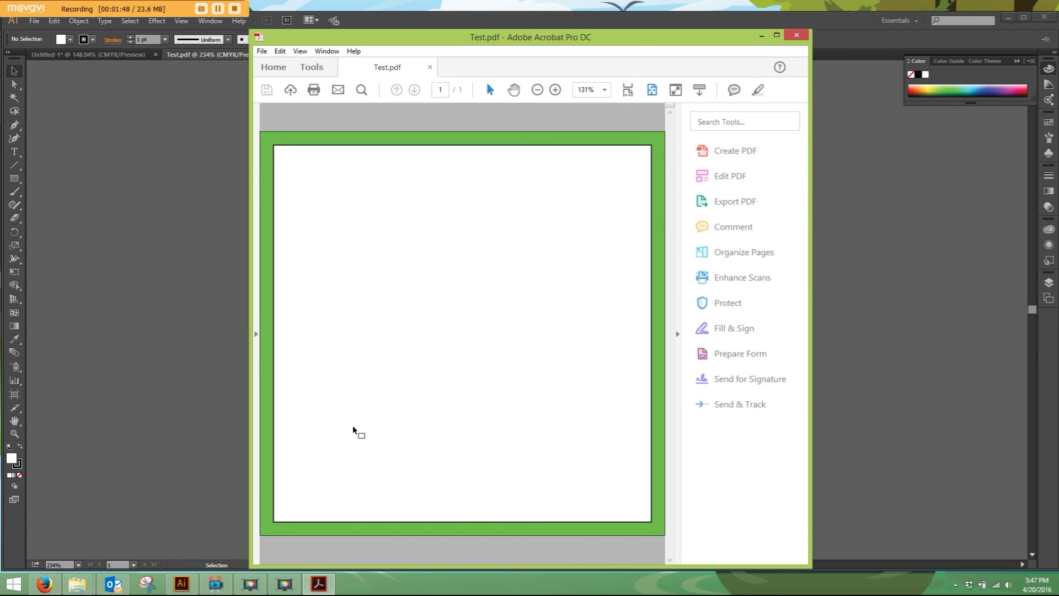